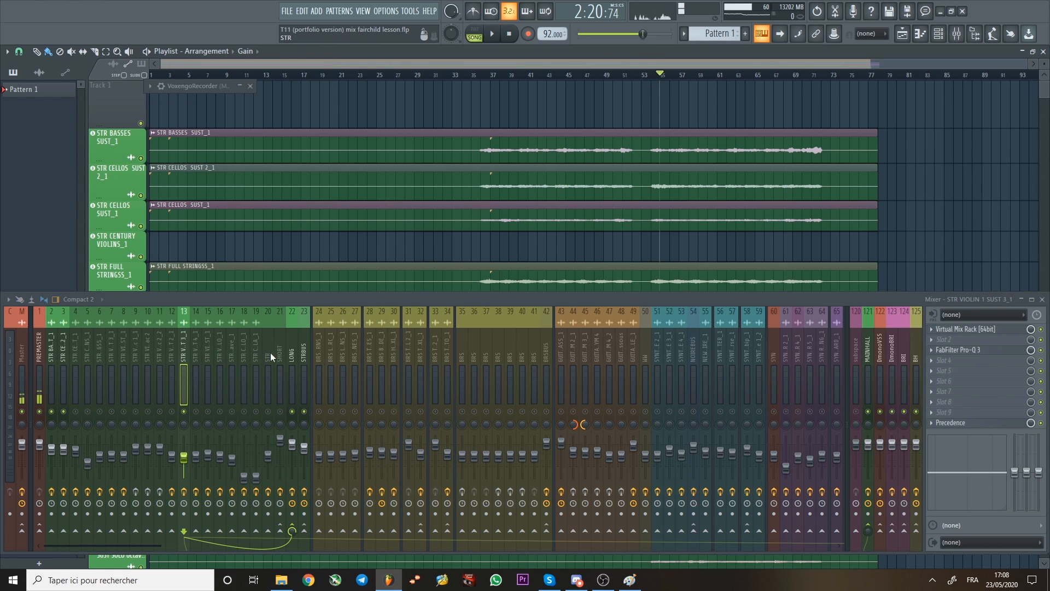
Audition the soloed STR VIOLIN 1 SUST 3_1 track against the basses and cellos on mixer tracks 2 and 3
left_click(306, 348)
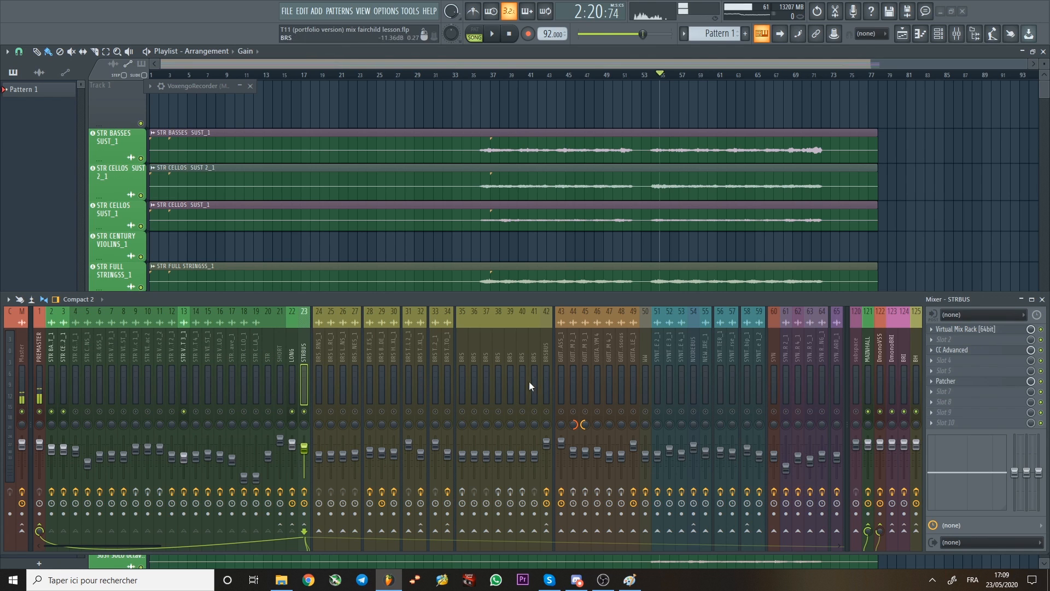
left_click(183, 355)
key("space")
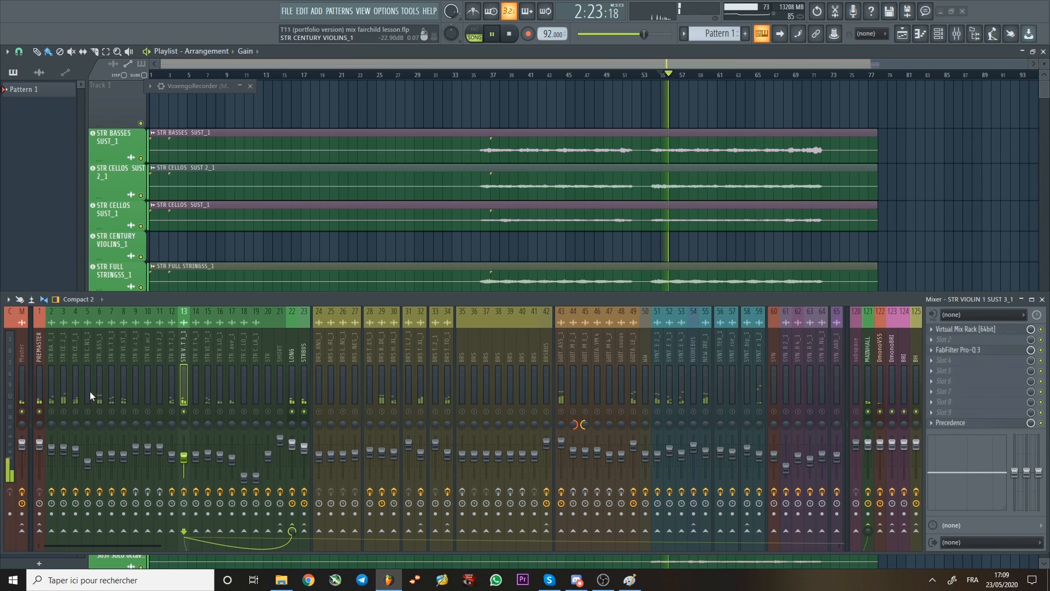
left_click(51, 350)
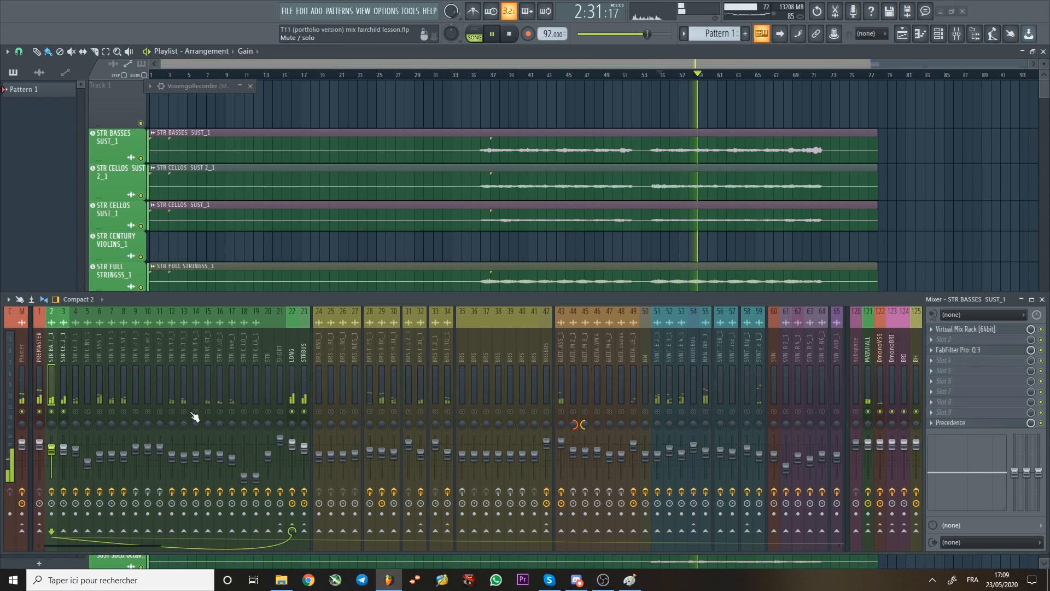
left_click(185, 339)
key("space")
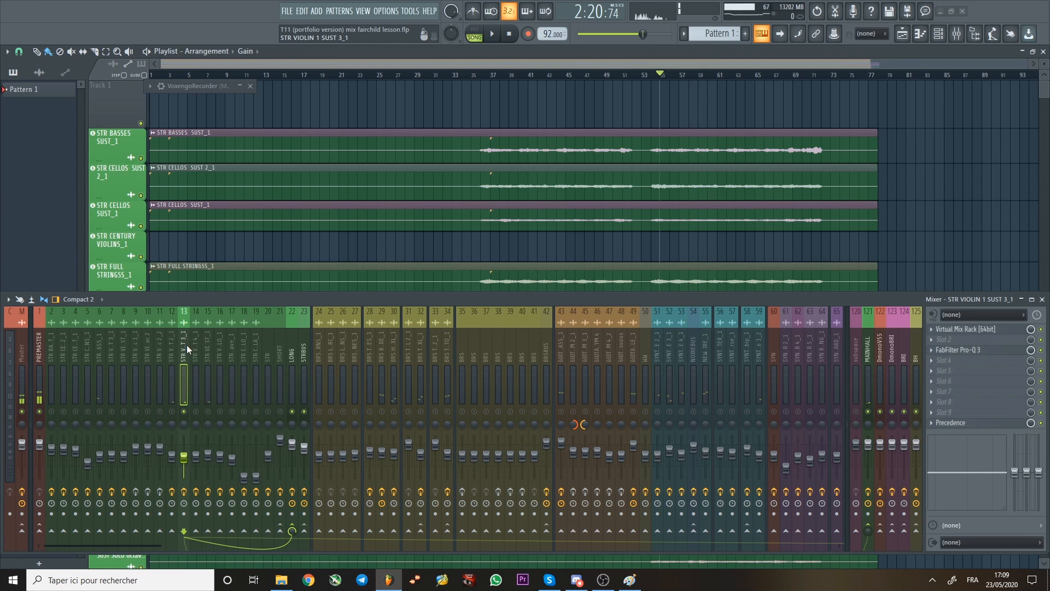
Solo the whole string section and play it through the STRBUS track
left_click(304, 349)
key("space")
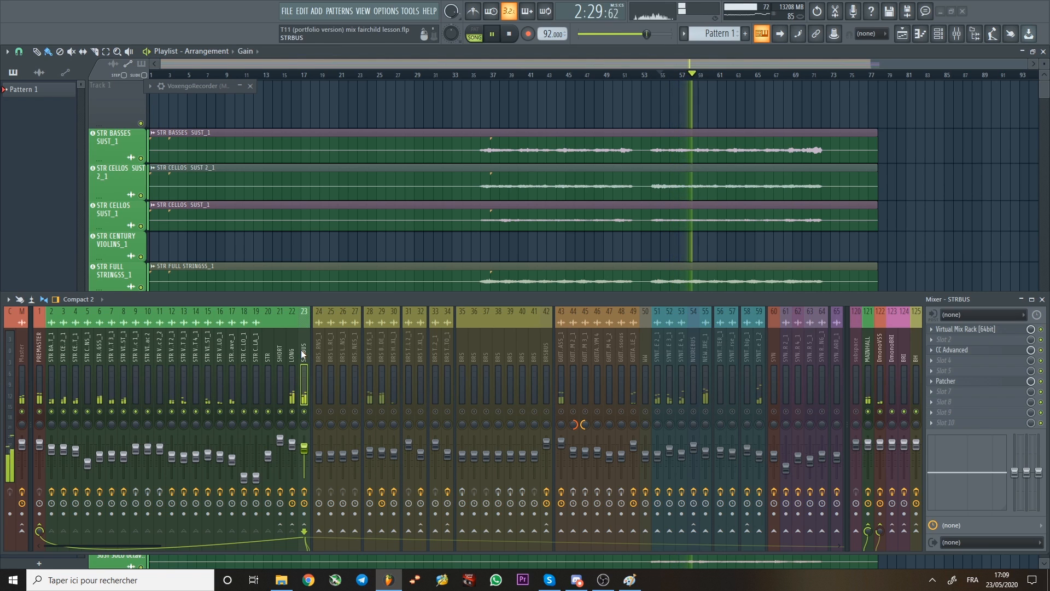
key("space")
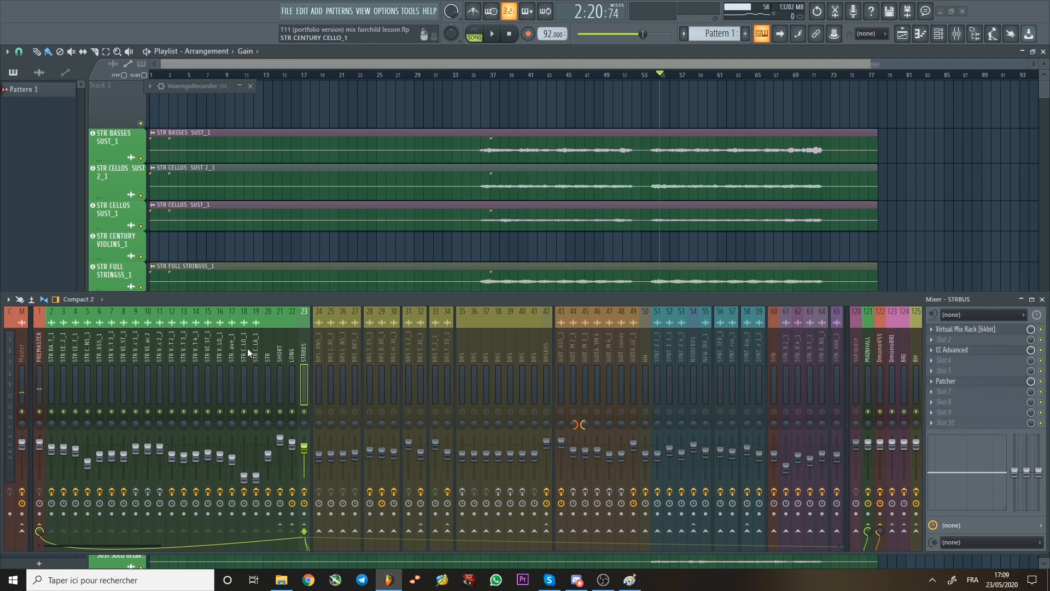
Switch to the blank Paint canvas
left_click(630, 580)
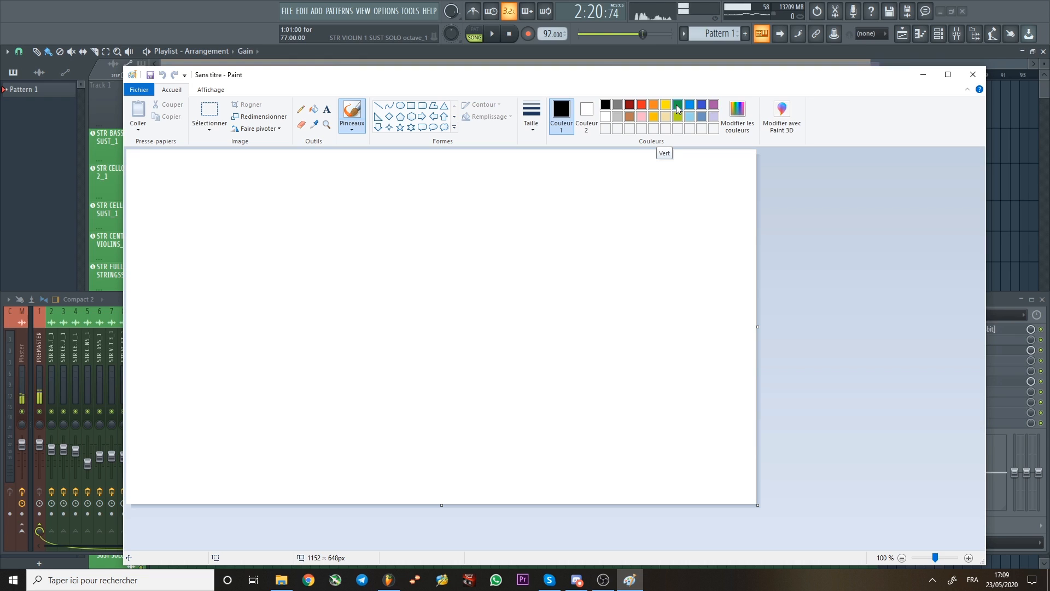
Brush a long green curve that arches slightly and falls off at its end, and undo it
left_click(678, 105)
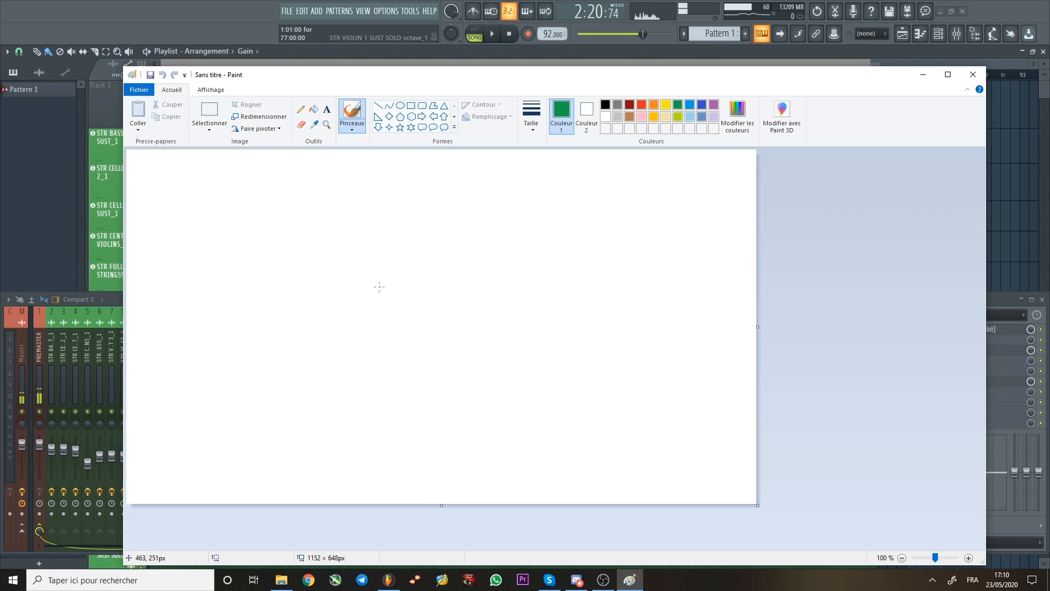
mouse_move(375, 288)
left_mouse_down()
mouse_move(527, 280)
mouse_move(619, 292)
mouse_move(736, 330)
left_mouse_up()
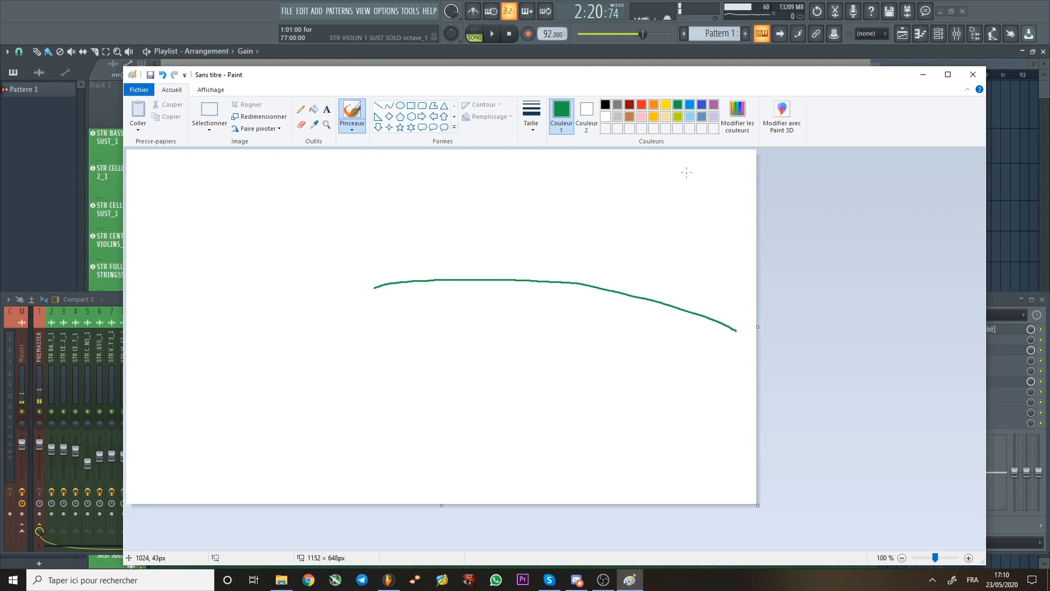
left_click(162, 75)
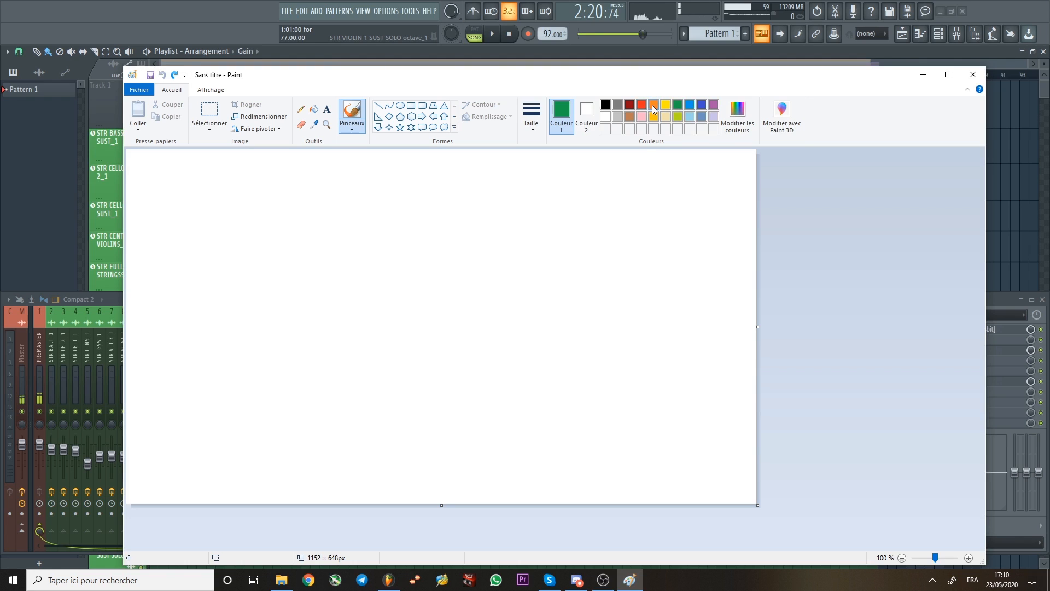
Brush a long orange arched curve across the canvas and write "1K" in red above its peak
left_click(653, 106)
mouse_move(357, 298)
left_mouse_down()
mouse_move(450, 272)
mouse_move(612, 279)
mouse_move(740, 307)
left_mouse_up()
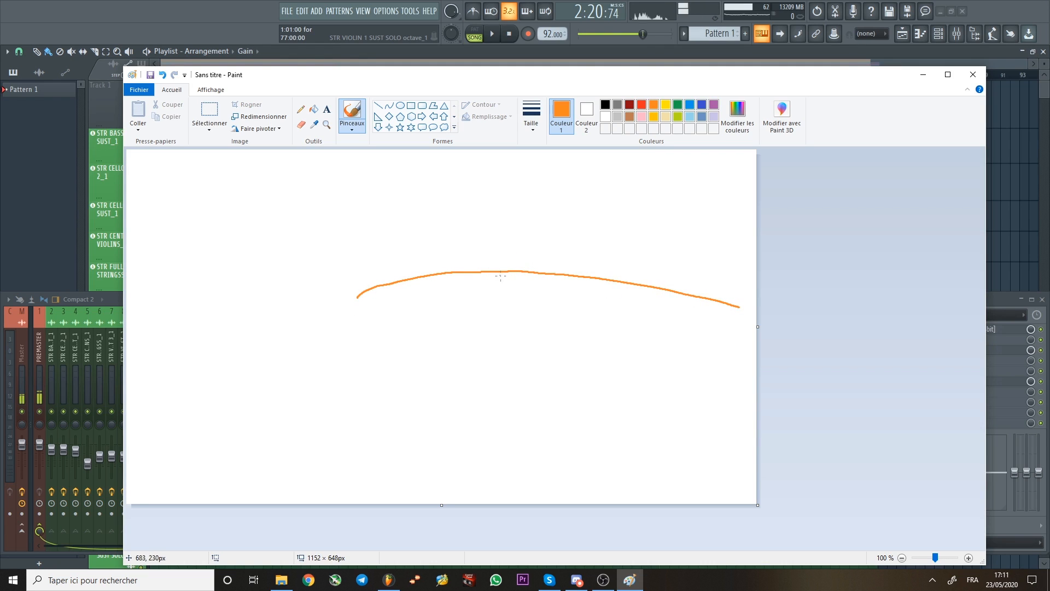
left_click(642, 104)
mouse_move(513, 237)
left_mouse_down()
mouse_move(522, 227)
mouse_move(521, 246)
mouse_move(544, 230)
mouse_move(545, 241)
left_mouse_up()
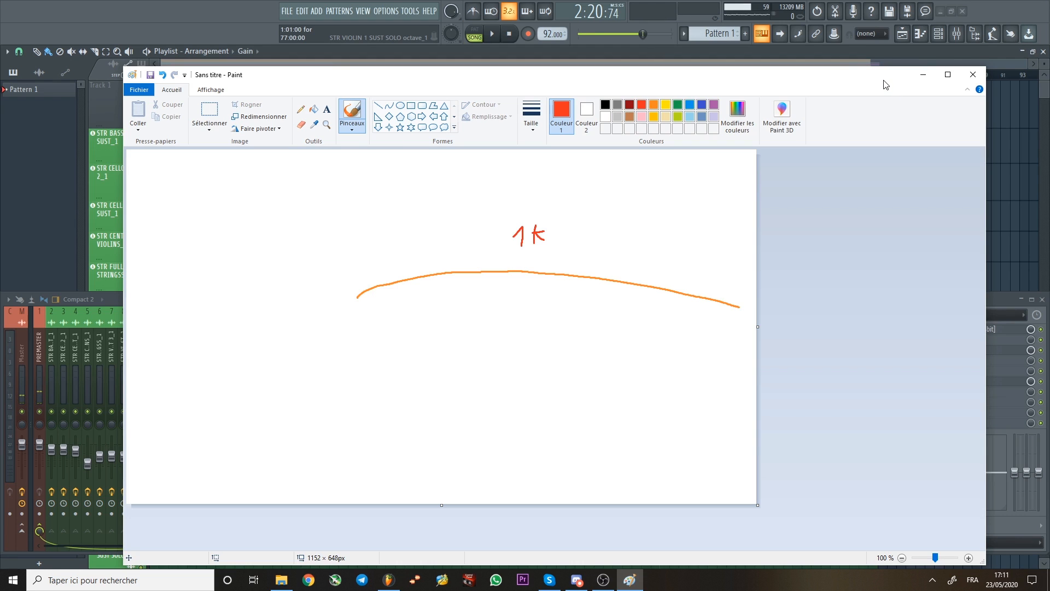
Switch back to FL Studio and play only the basses and cellos on mixer tracks 2 and 3
left_click(924, 74)
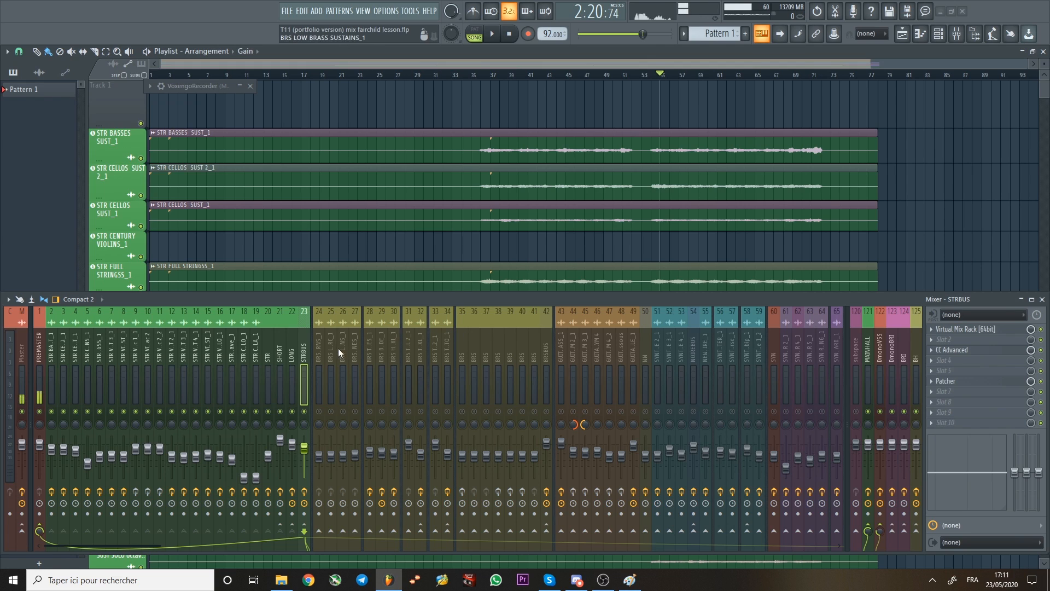
right_click(64, 412)
key("space")
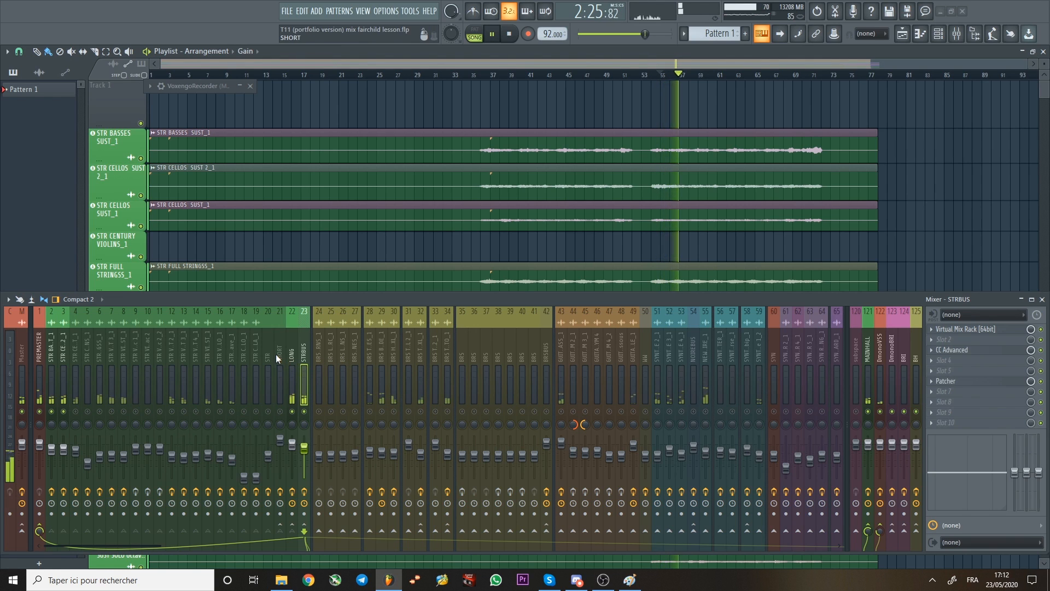
key("space")
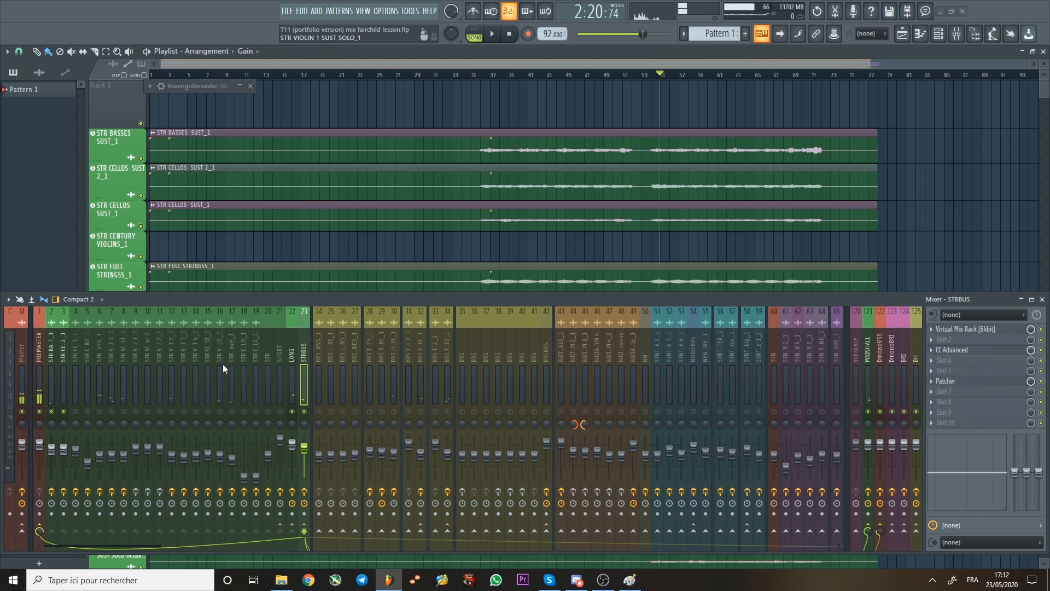
Add STR VIOLIN 1 SUST 3_1 to the soloed tracks and audition it with its send to MAINHALL raised
left_click(189, 350)
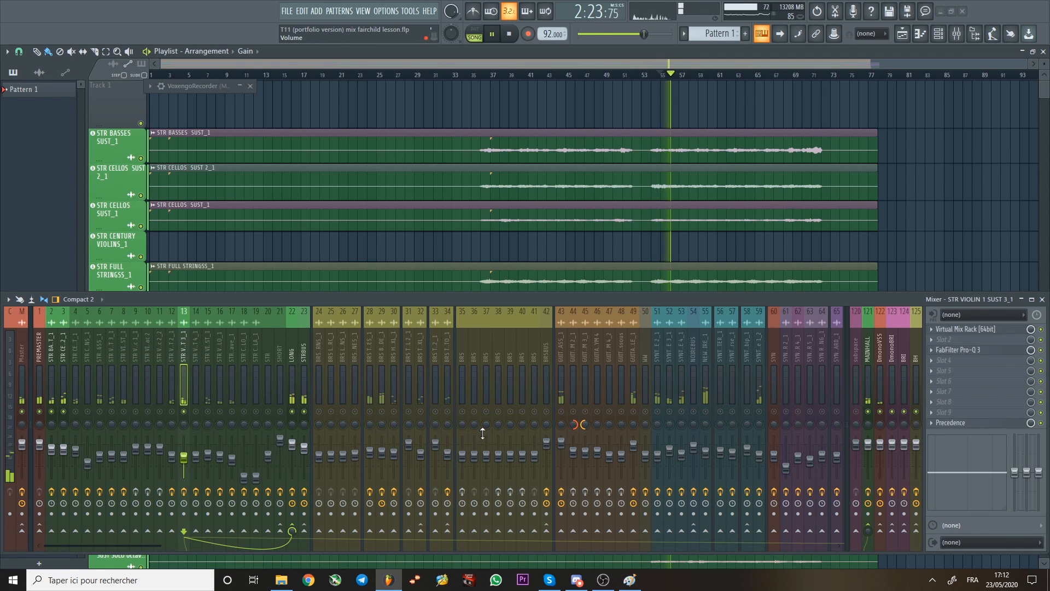
key("space")
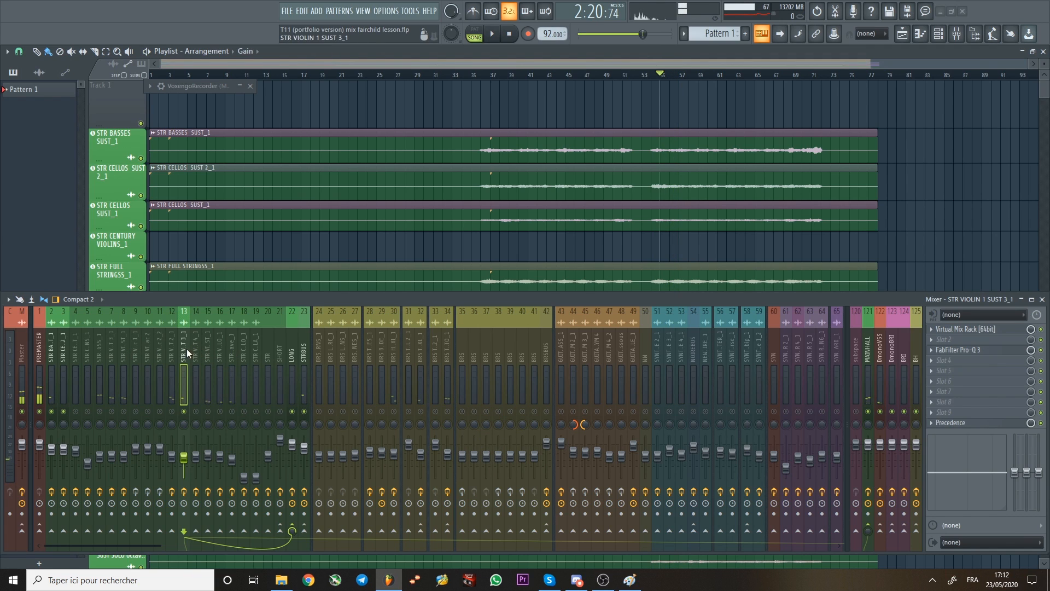
key("space")
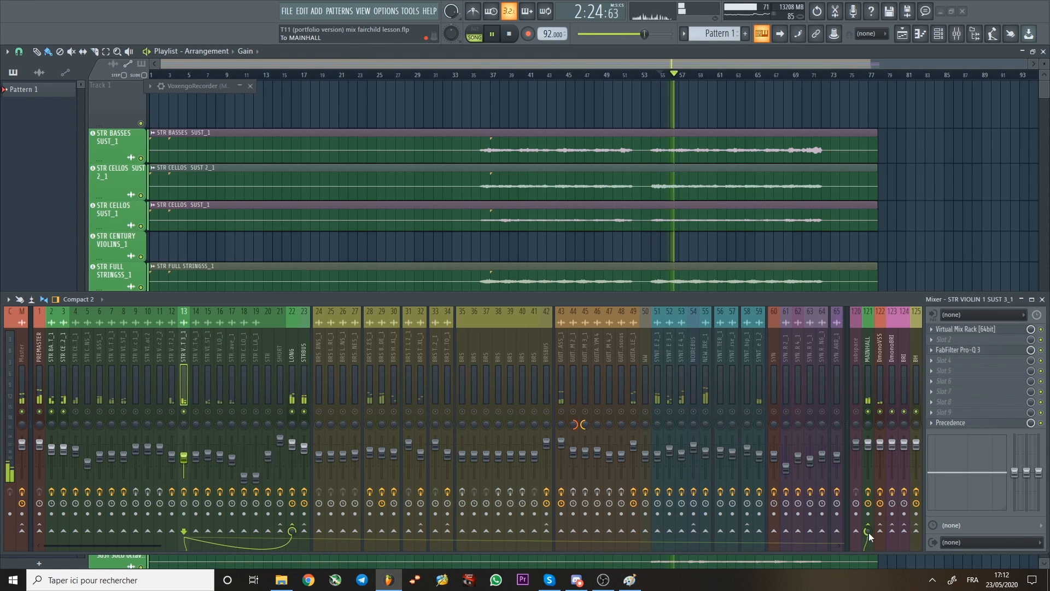
key("space")
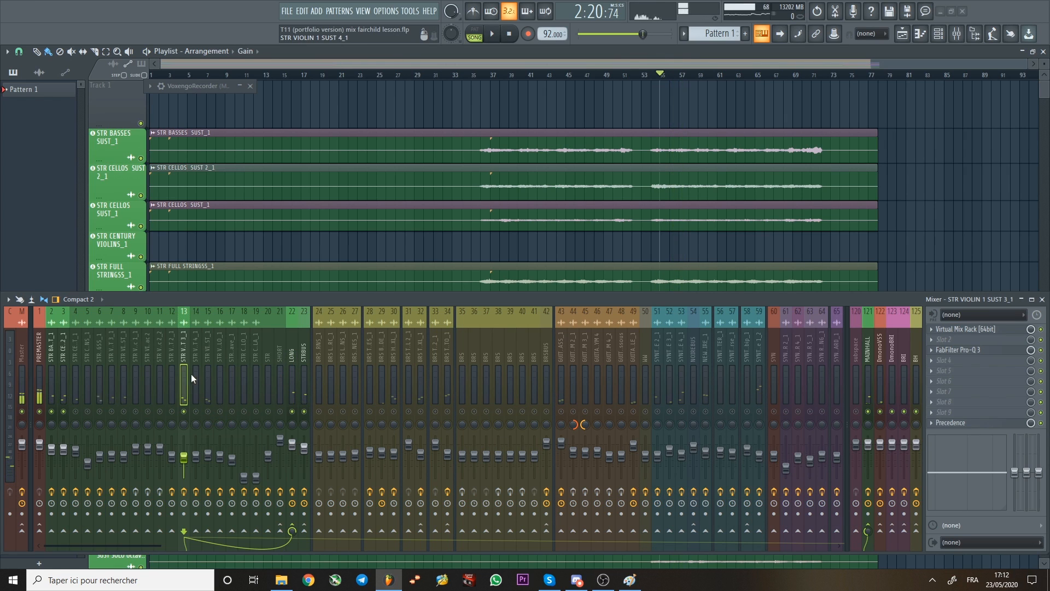
Select and solo string tracks 2 to 13 together with the SHORT, LONG and STRBUS buses, and start playback
left_click(143, 351, "shift")
left_click_drag(143, 350, 53, 350)
key("space")
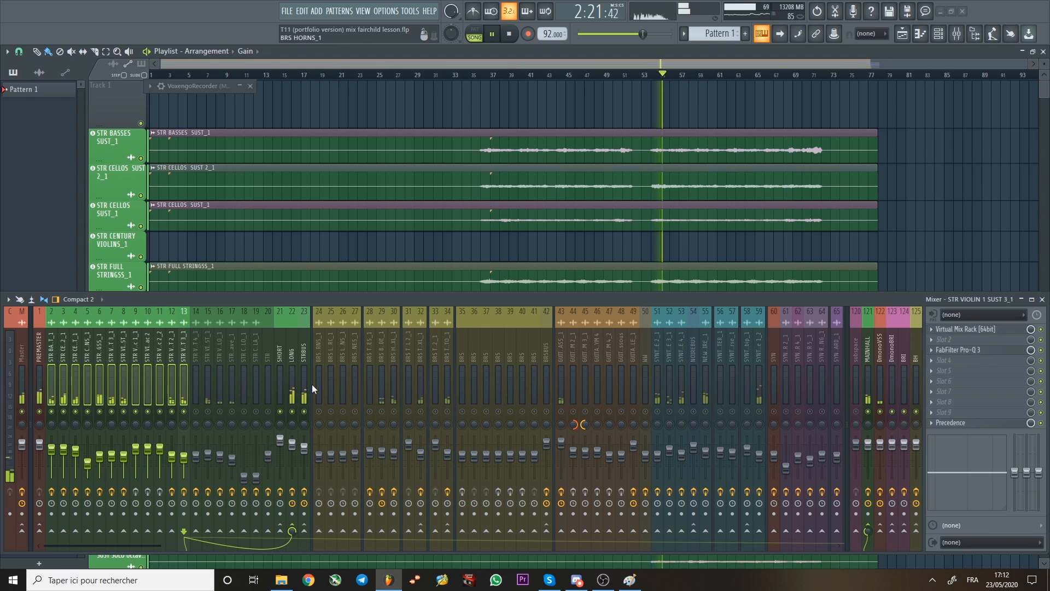
Raise the send level from STR VIOLIN 1 SUST 3_1 to MAINHALL during playback
left_click(182, 350)
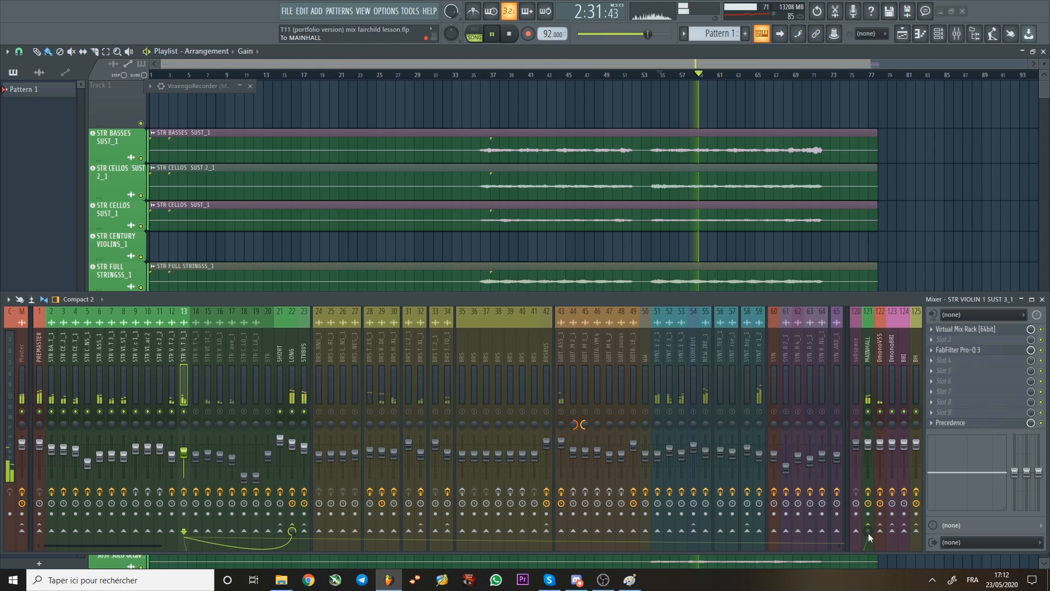
left_click_drag(868, 534, 868, 489)
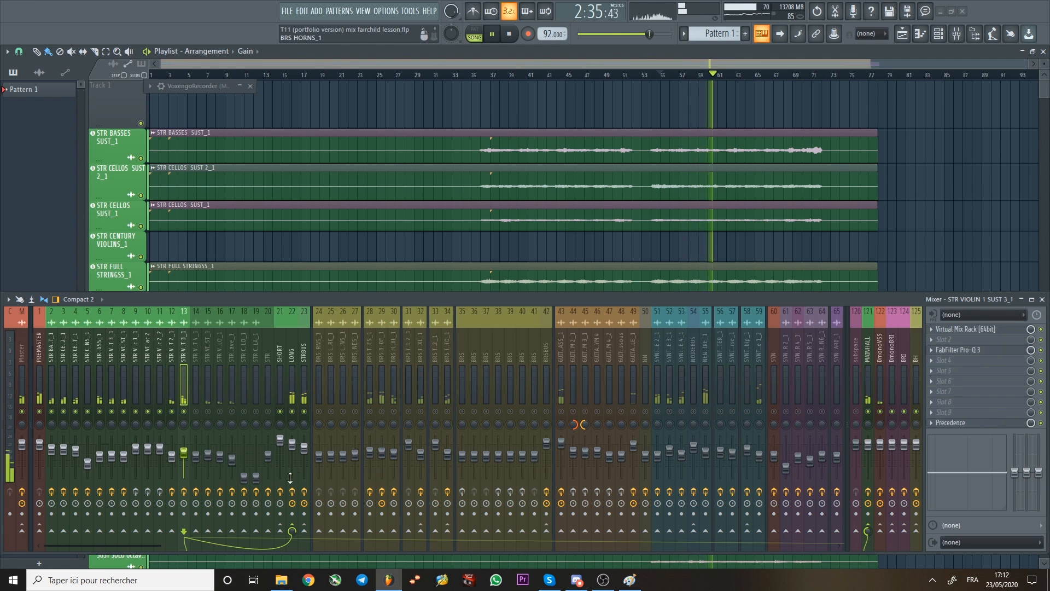